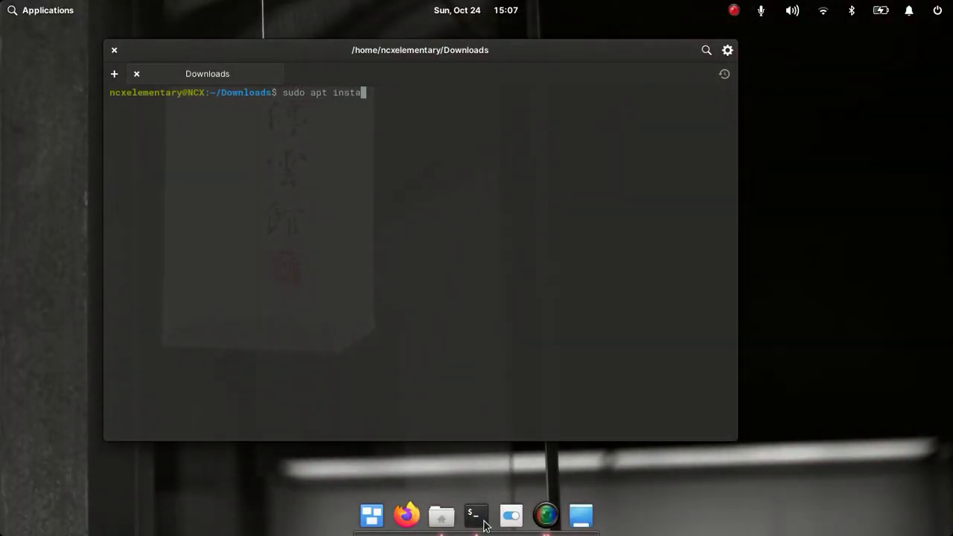
# - Install Synaptic with 'sudo apt install synaptic' in a terminal, entering the administrator password
pyautogui.write('ll synaptic')
pyautogui.press('Return')
pyautogui.write('*****')
pyautogui.press('Return')
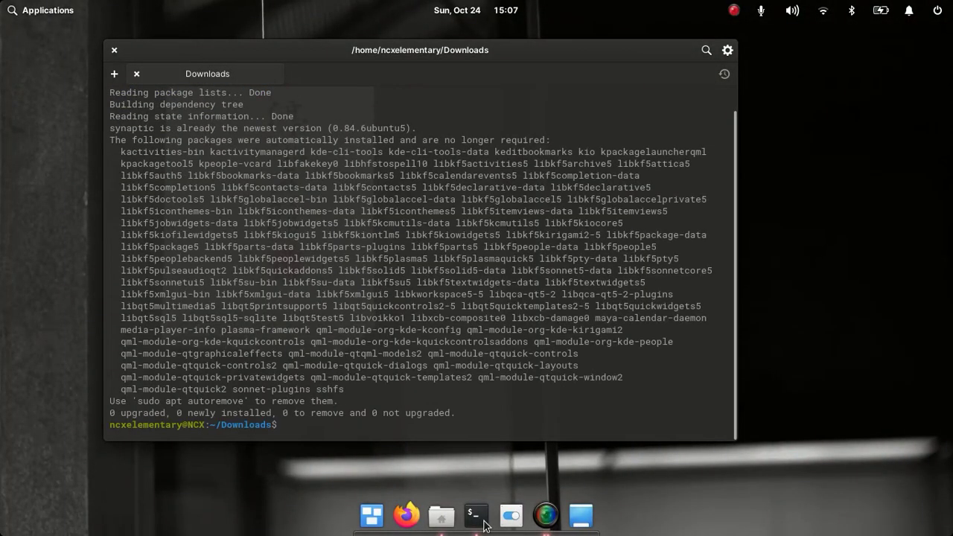
pyautogui.click(114, 49)
# - Launch Synaptic Package Manager and search for 'libre office' packages
pyautogui.click(47, 9)
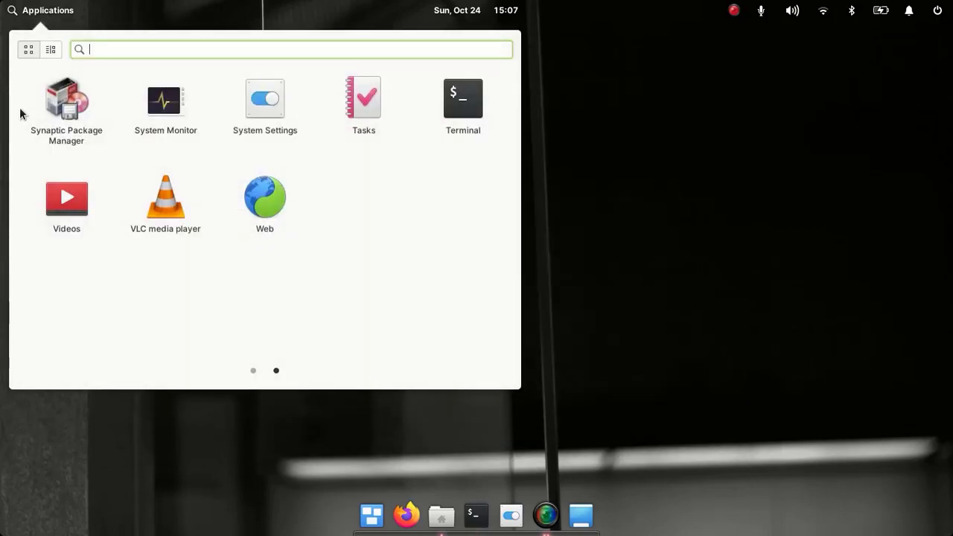
pyautogui.click(64, 120)
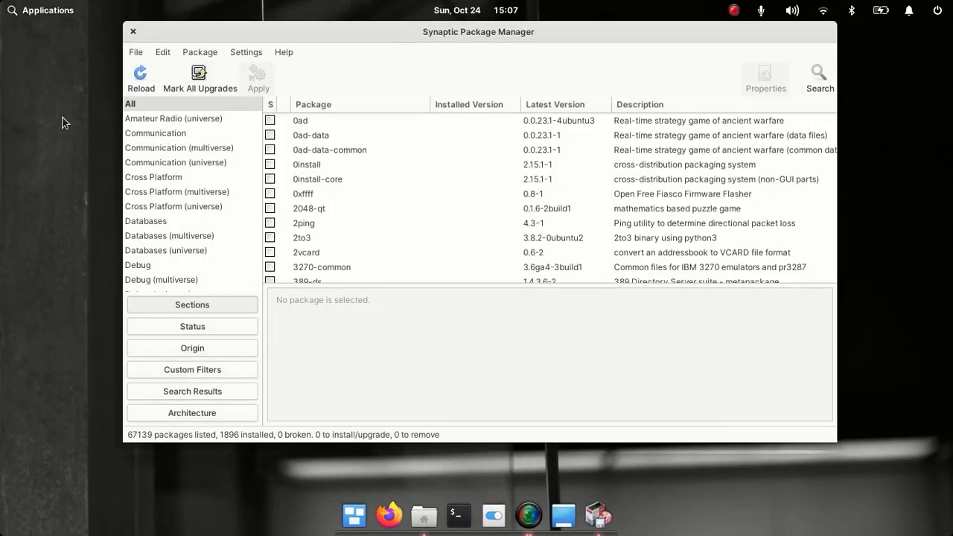
pyautogui.click(821, 84)
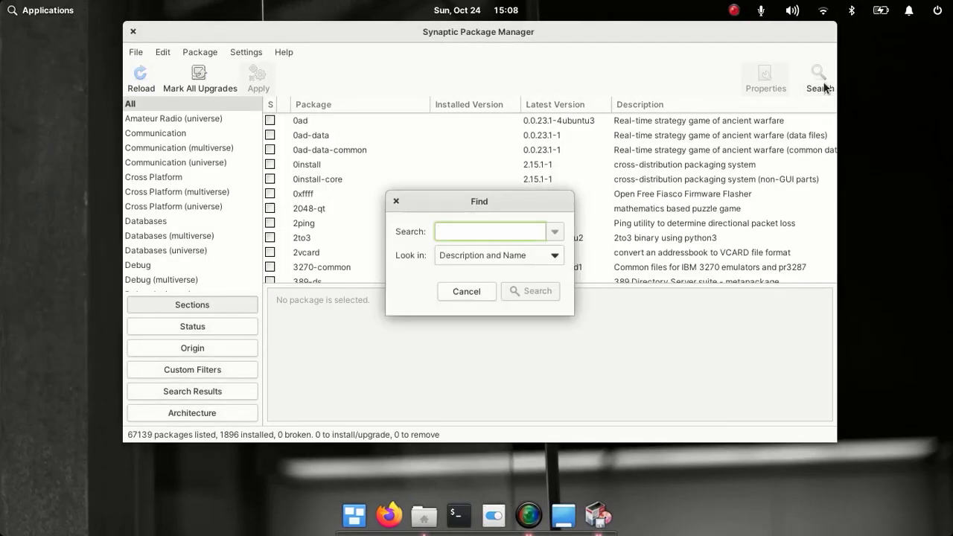
pyautogui.write('libre office')
pyautogui.press('Return')
pyautogui.scroll(-5, 489, 203)
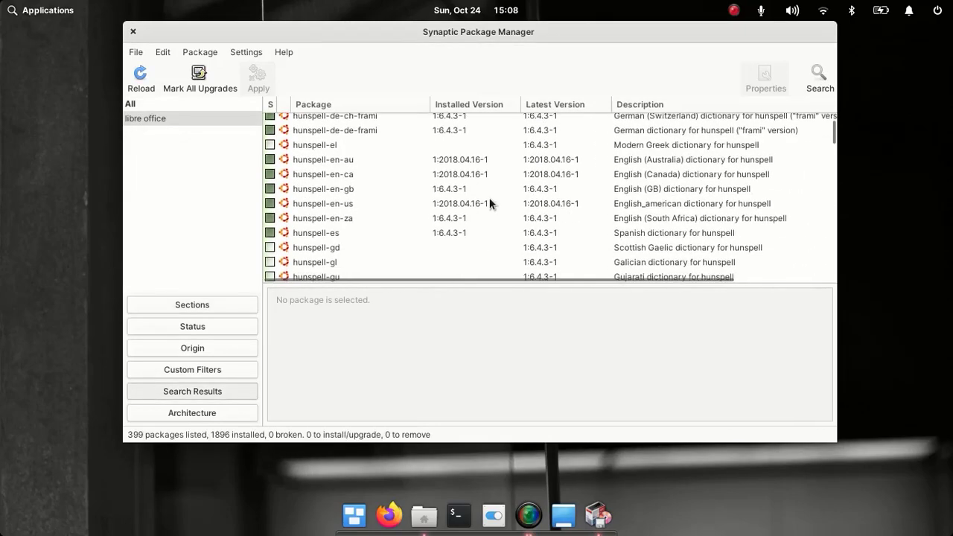
pyautogui.scroll(-10, 489, 198)
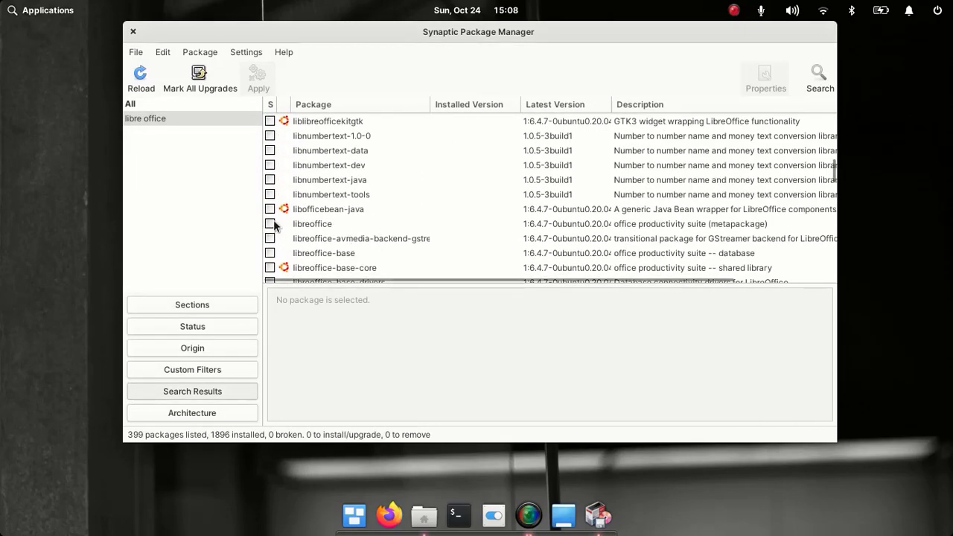
# - Mark libreoffice with its required packages and apply the install of 119 new packages
pyautogui.click(272, 222)
pyautogui.click(311, 253)
pyautogui.click(598, 363)
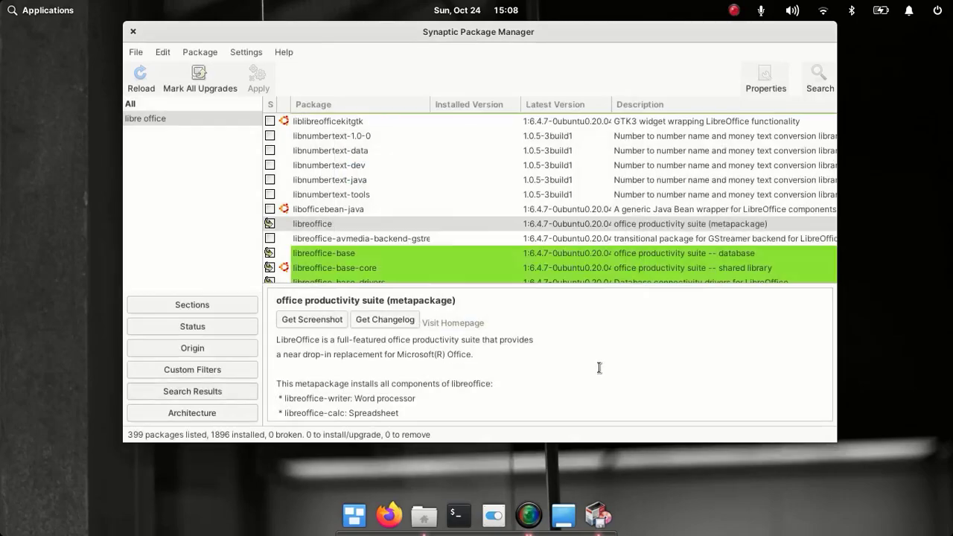
pyautogui.click(257, 78)
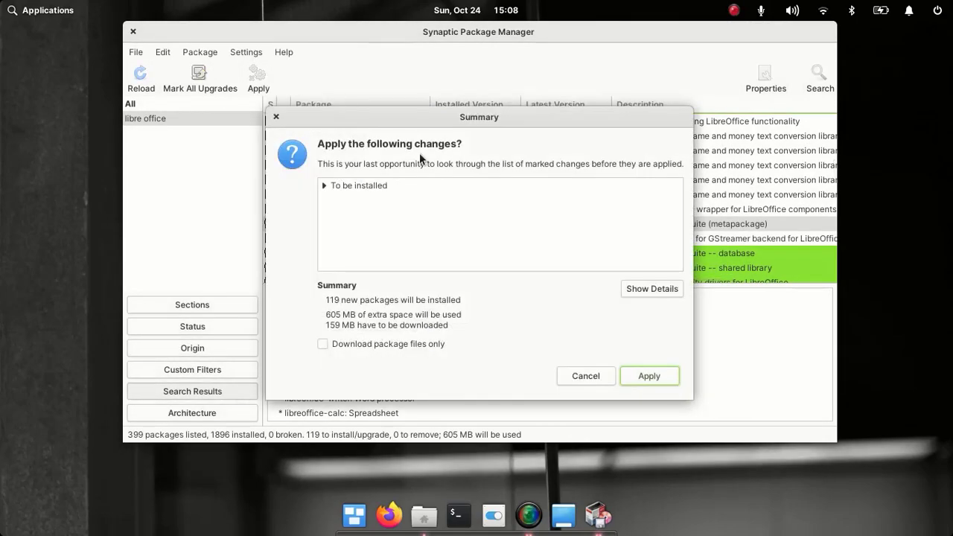
pyautogui.click(628, 373)
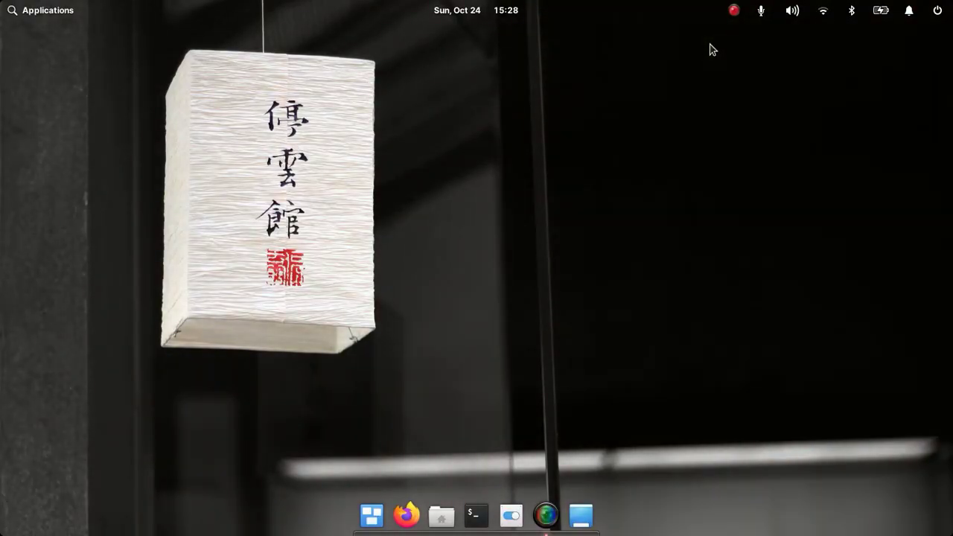
# - Relaunch Synaptic with the authentication password and search for 'mozilla' to find the fonts installer
pyautogui.click(79, 10)
pyautogui.click(259, 211)
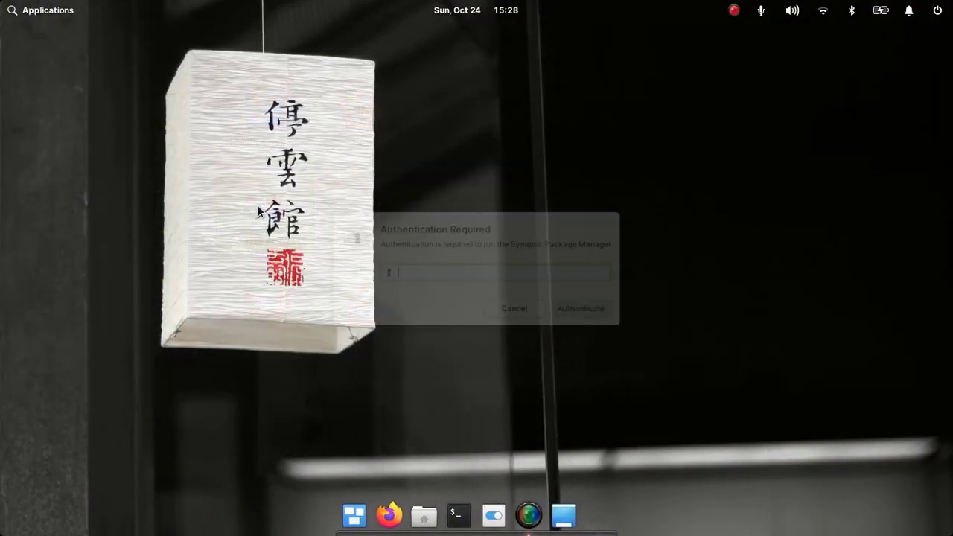
pyautogui.write('••••••')
pyautogui.press('Return')
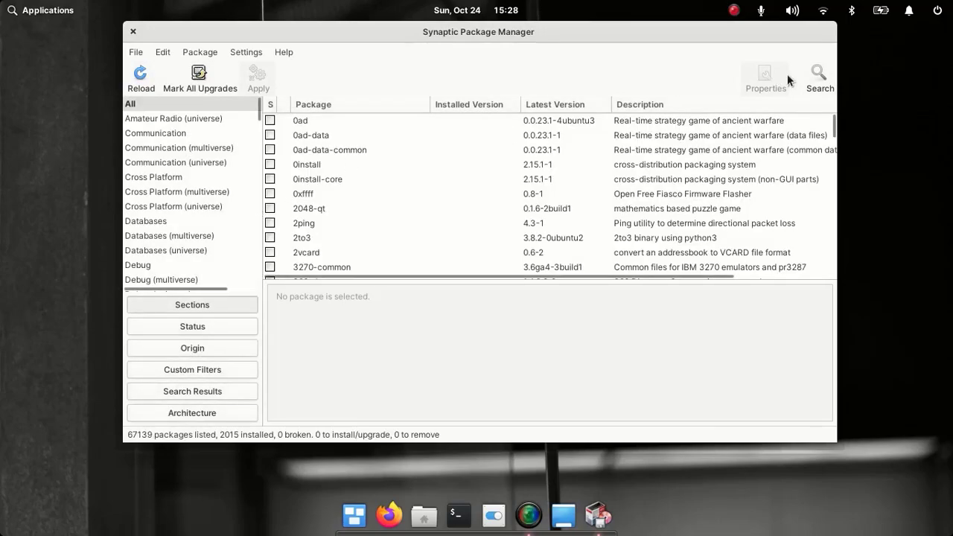
pyautogui.click(808, 75)
pyautogui.write('mozilla')
pyautogui.press('Return')
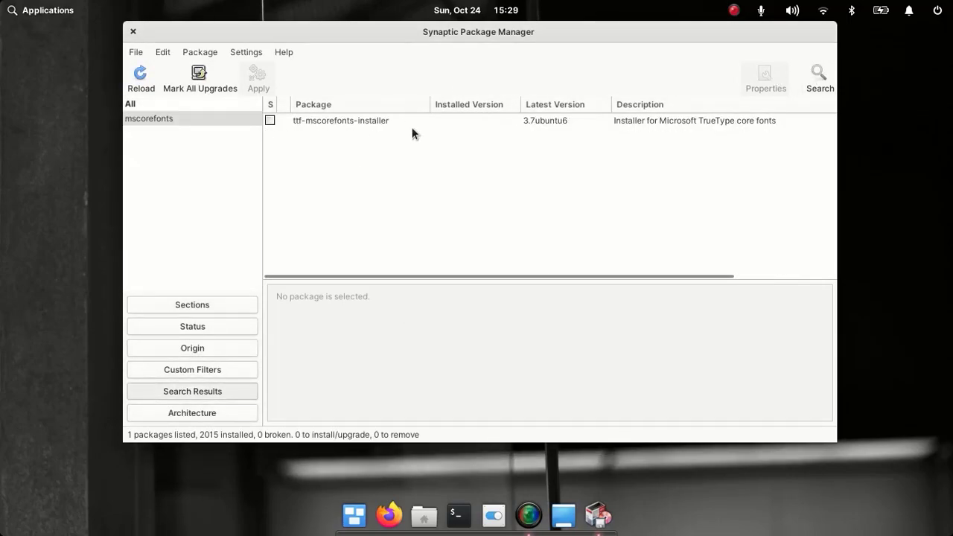
# - Mark the Microsoft core fonts installer with its dependencies and apply the installation
pyautogui.click(270, 120)
pyautogui.click(321, 145)
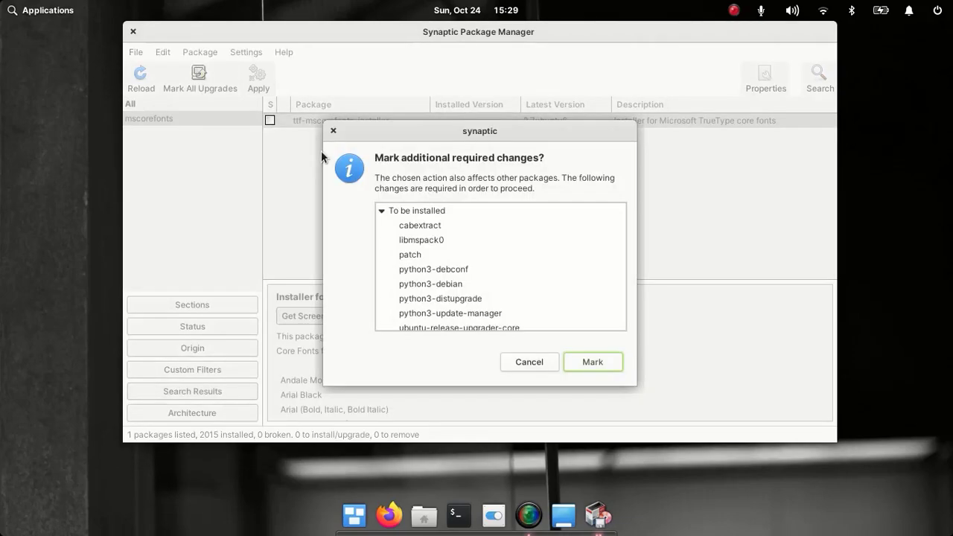
pyautogui.click(602, 362)
pyautogui.click(258, 77)
pyautogui.click(648, 375)
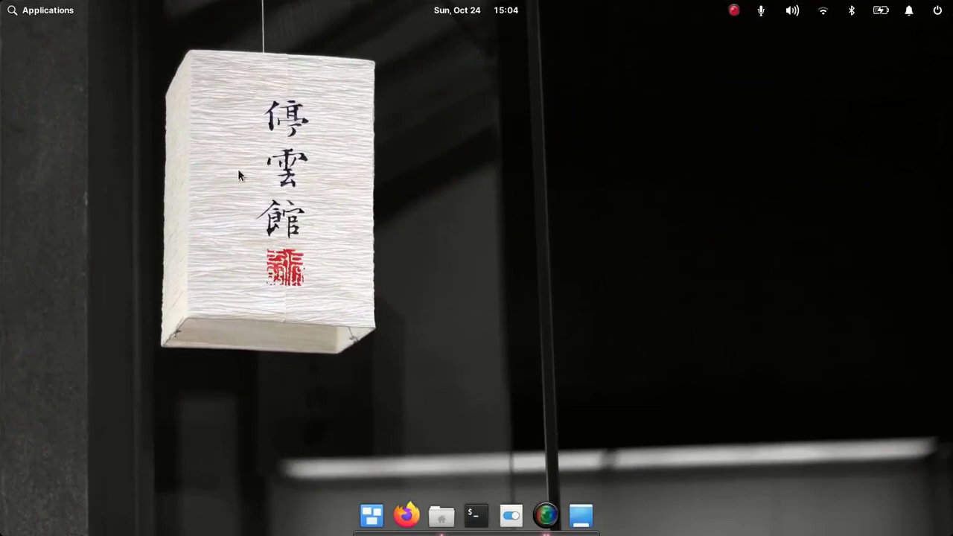
pyautogui.click(48, 12)
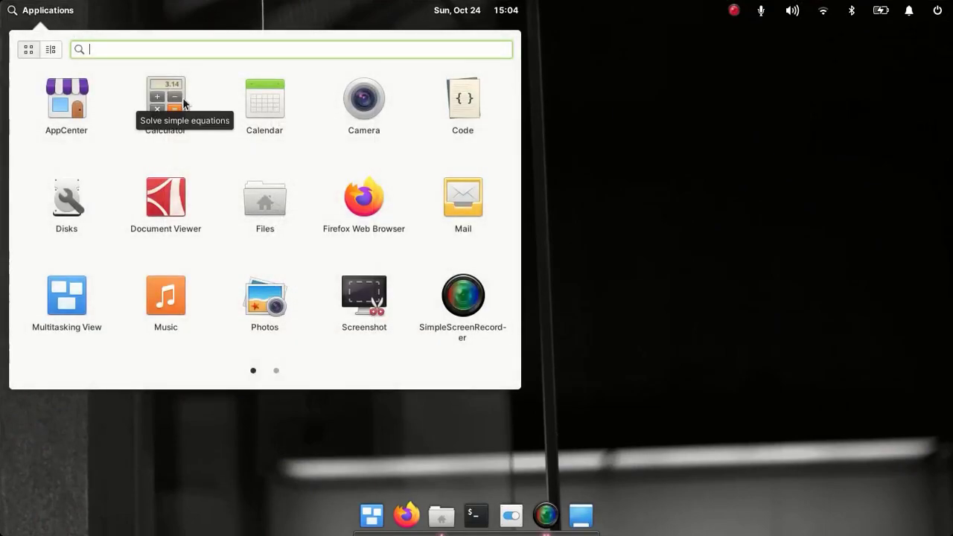
pyautogui.scroll(-1, 288, 151)
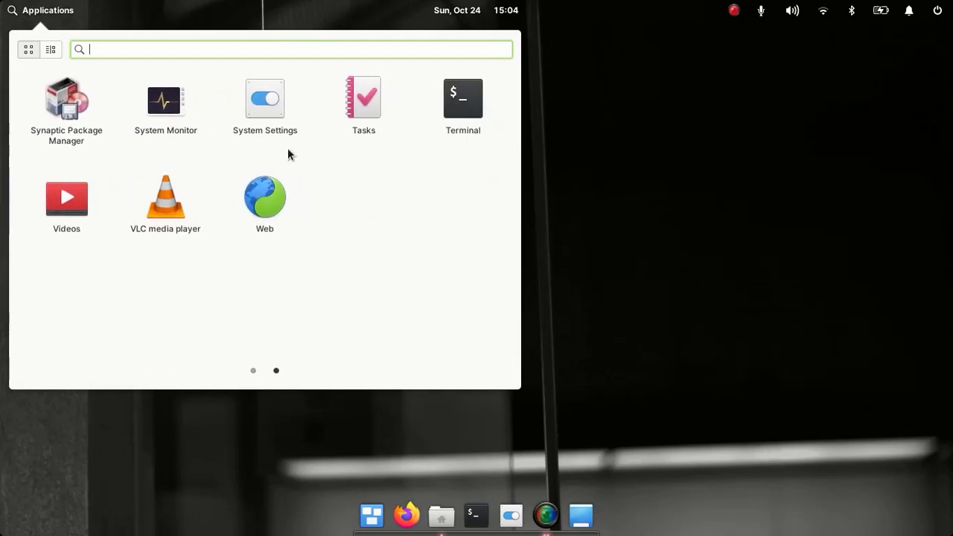
pyautogui.scroll(1, 289, 152)
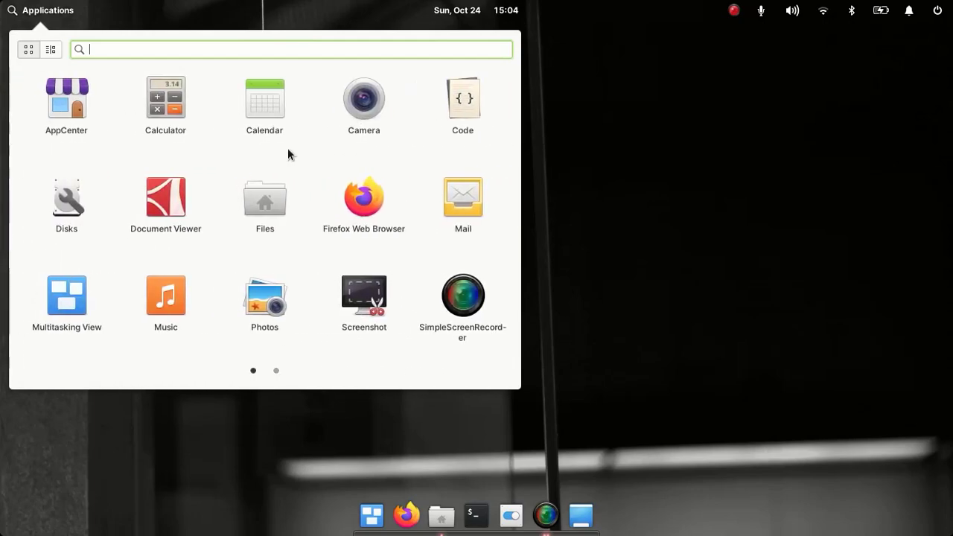
pyautogui.scroll(-1, 288, 150)
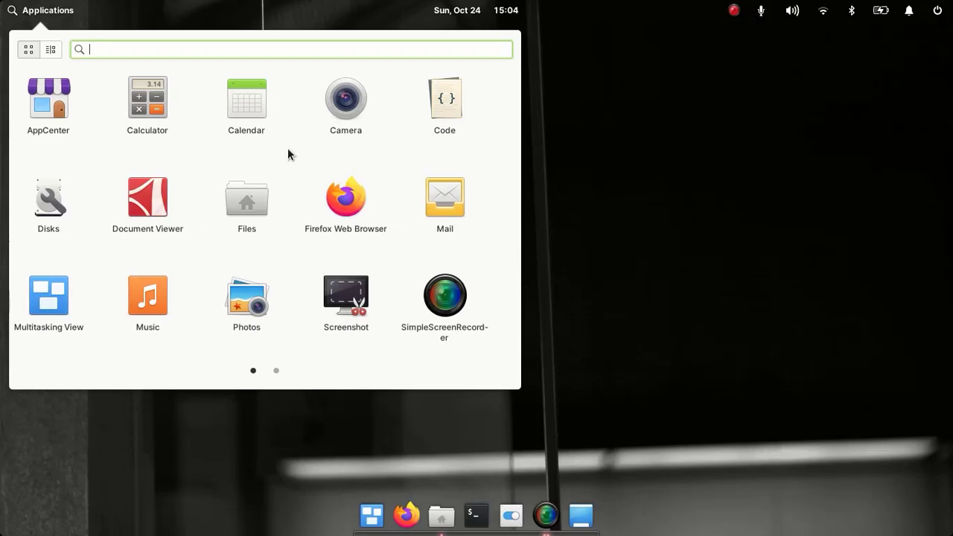
pyautogui.click(678, 178)
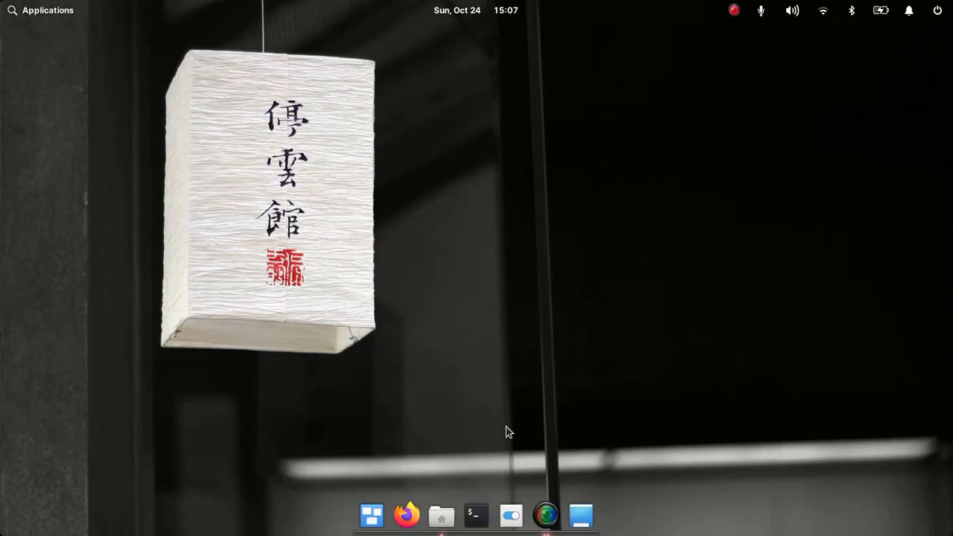
# - Run 'sudo apt install synaptic' in a terminal, confirming it's already the newest version, then close it
pyautogui.click(482, 522)
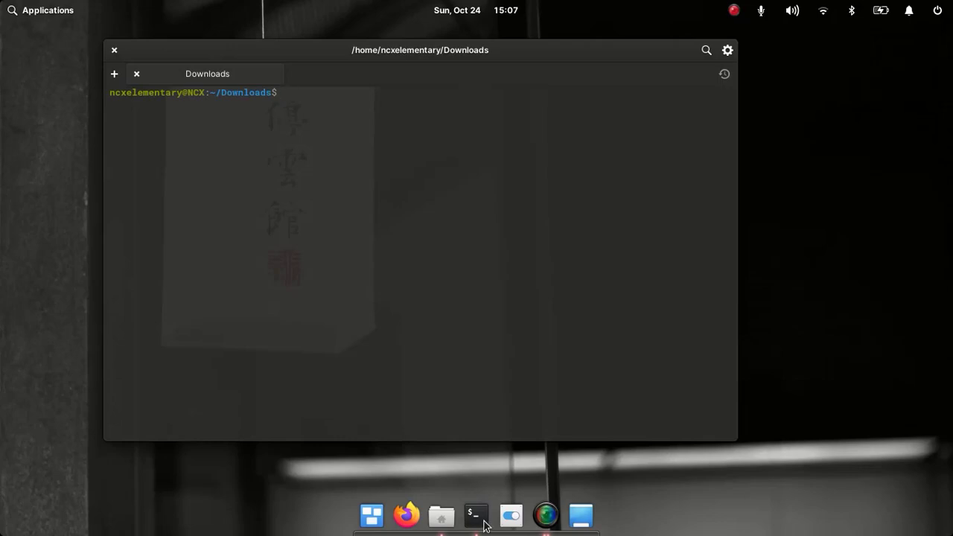
pyautogui.write('sudo apt install synap')
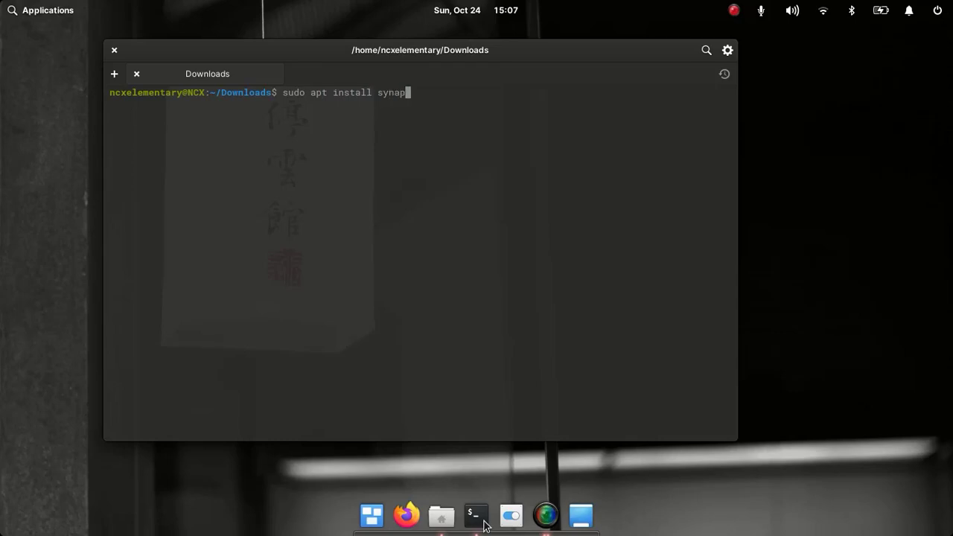
pyautogui.write('tic')
pyautogui.press('Return')
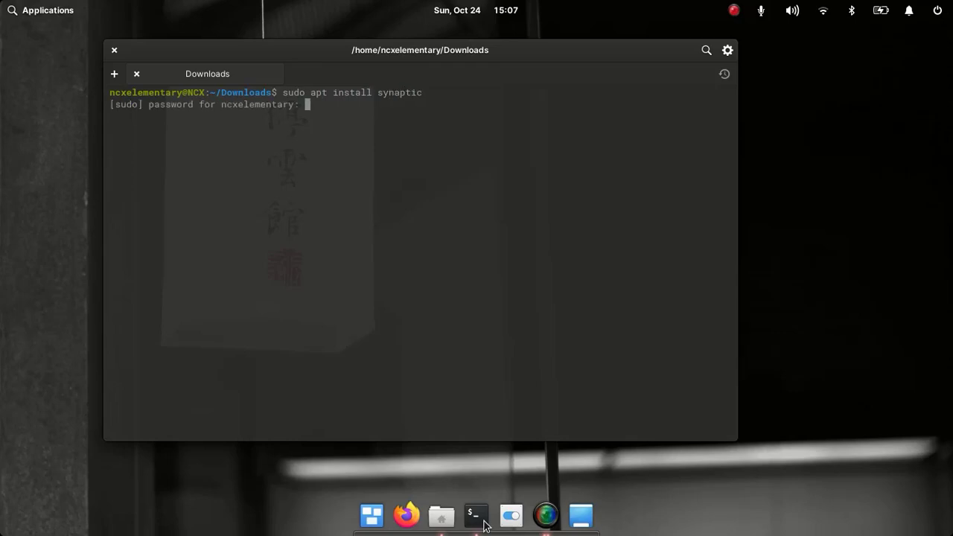
pyautogui.write('*******')
pyautogui.press('Return')
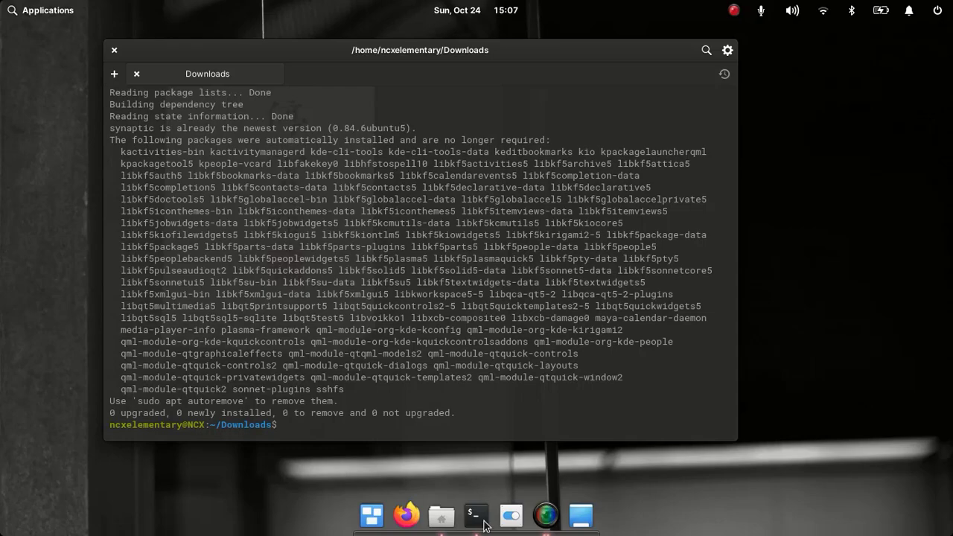
pyautogui.click(116, 50)
# - Launch Synaptic Package Manager from the Applications menu and authenticate
pyautogui.click(44, 15)
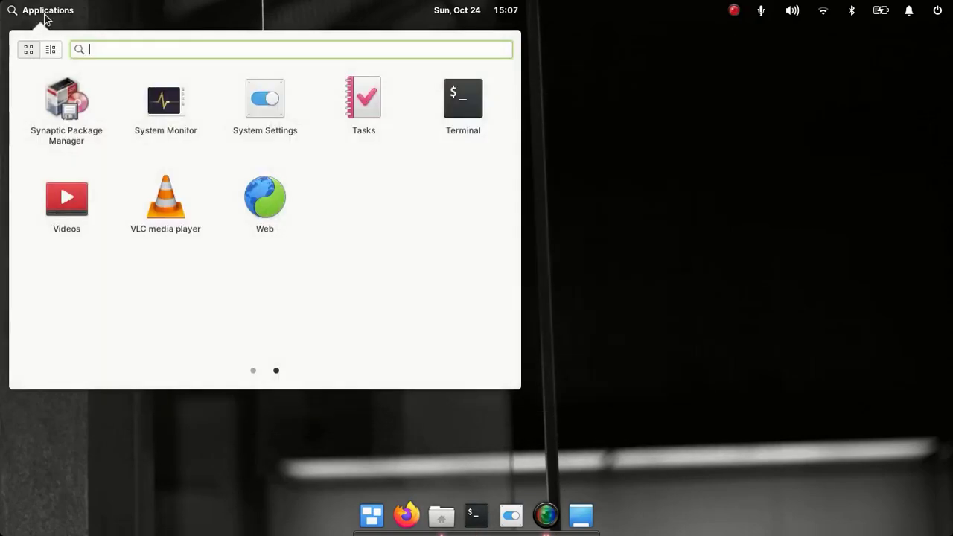
pyautogui.click(62, 123)
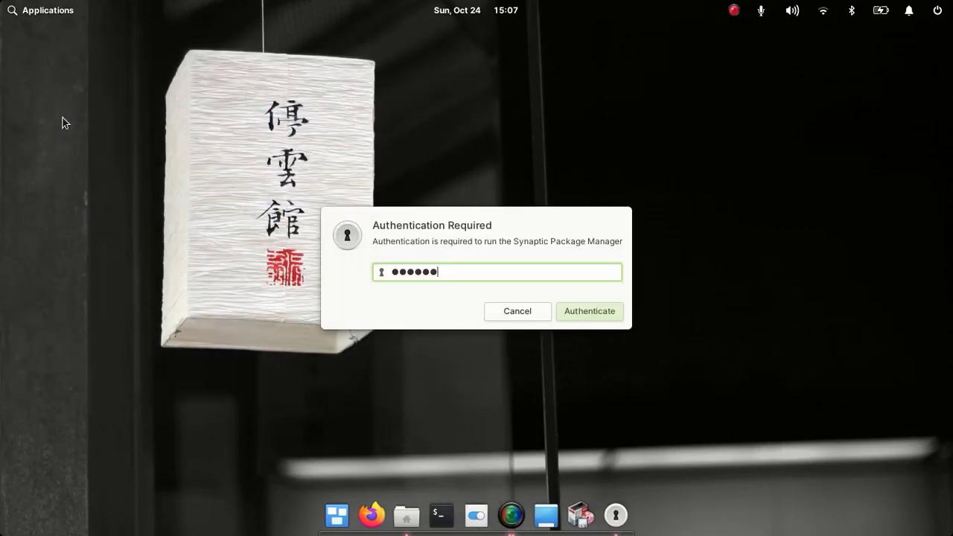
pyautogui.press('Return')
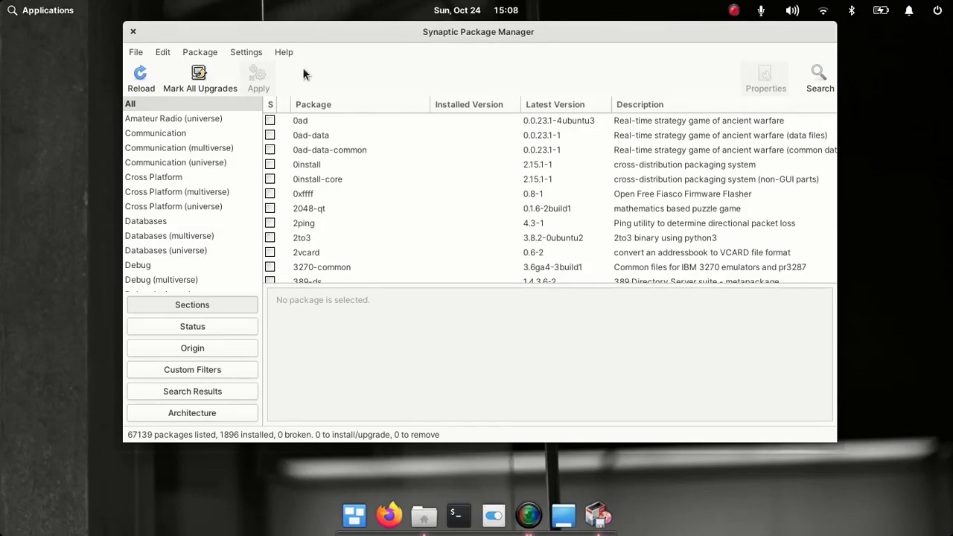
# - Search for 'libre office' and scroll to the libreoffice metapackage among the 399 results
pyautogui.click(819, 78)
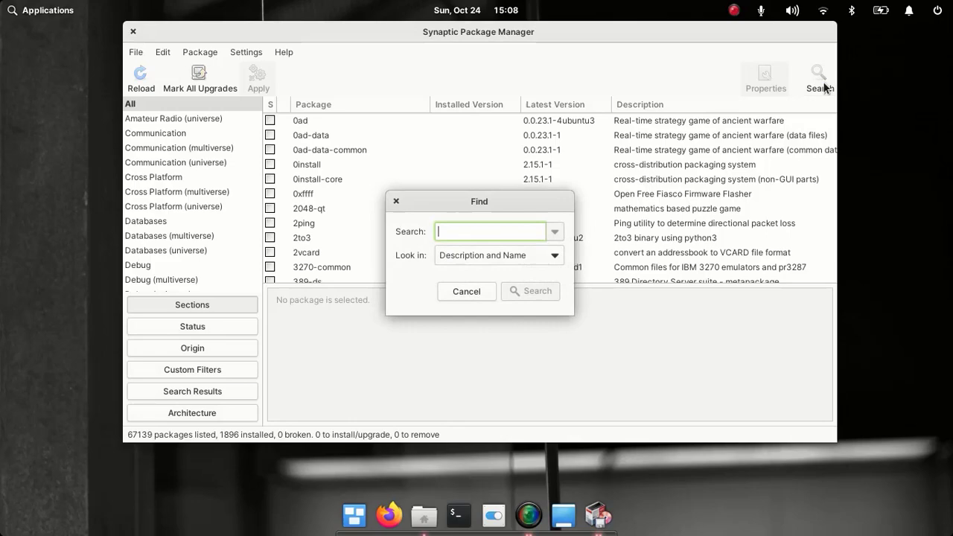
pyautogui.write('libre office')
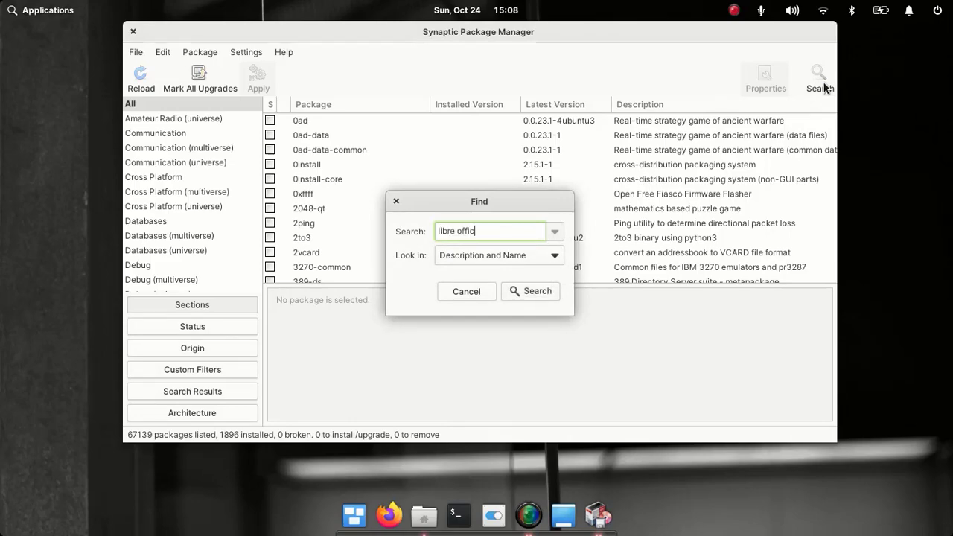
pyautogui.press('Return')
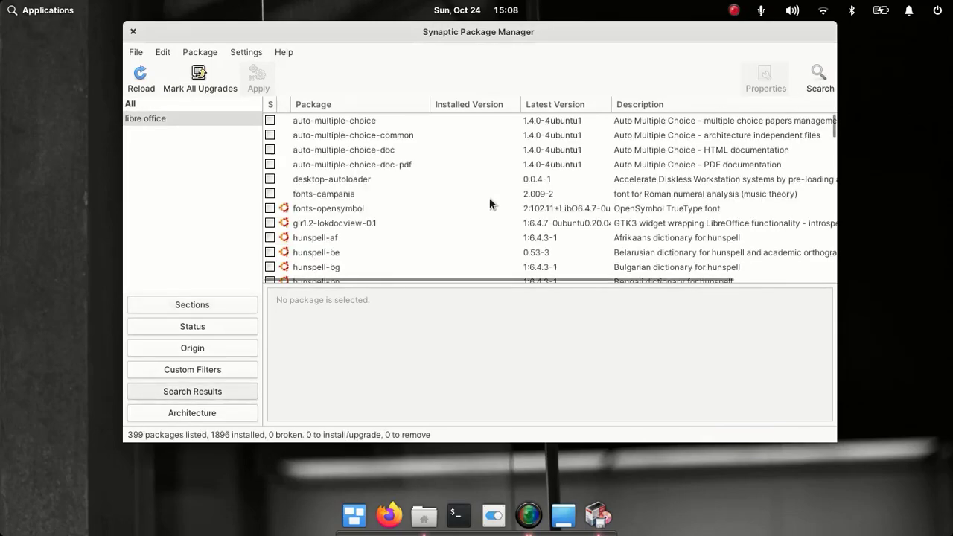
pyautogui.scroll(-5, 489, 201)
pyautogui.scroll(-15, 489, 201)
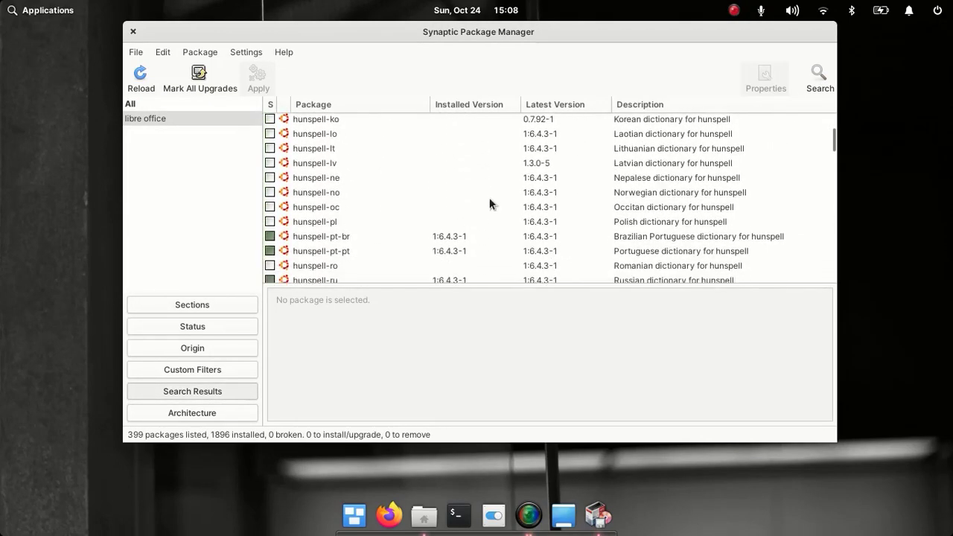
pyautogui.scroll(-10, 489, 201)
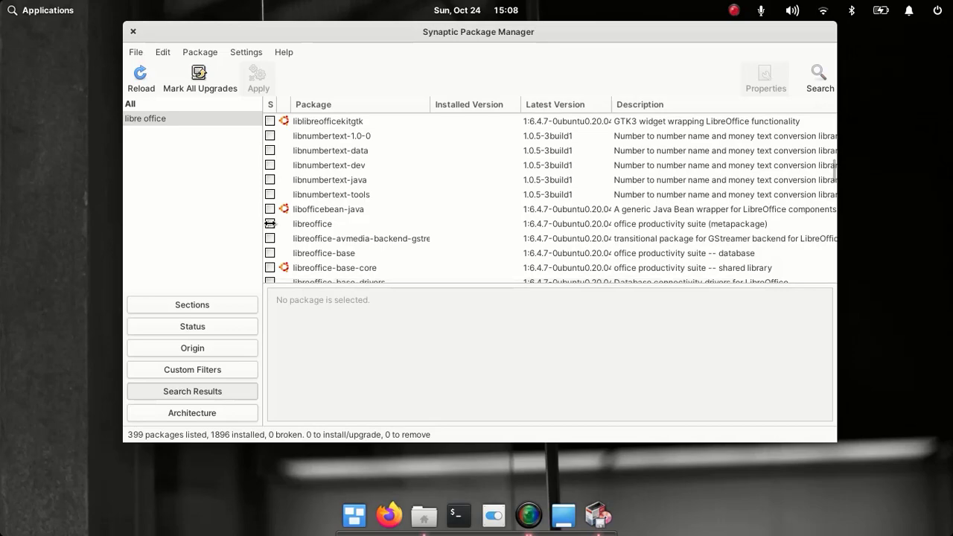
# - Mark the libreoffice metapackage with its dependencies and apply the 119-package install
pyautogui.click(273, 223)
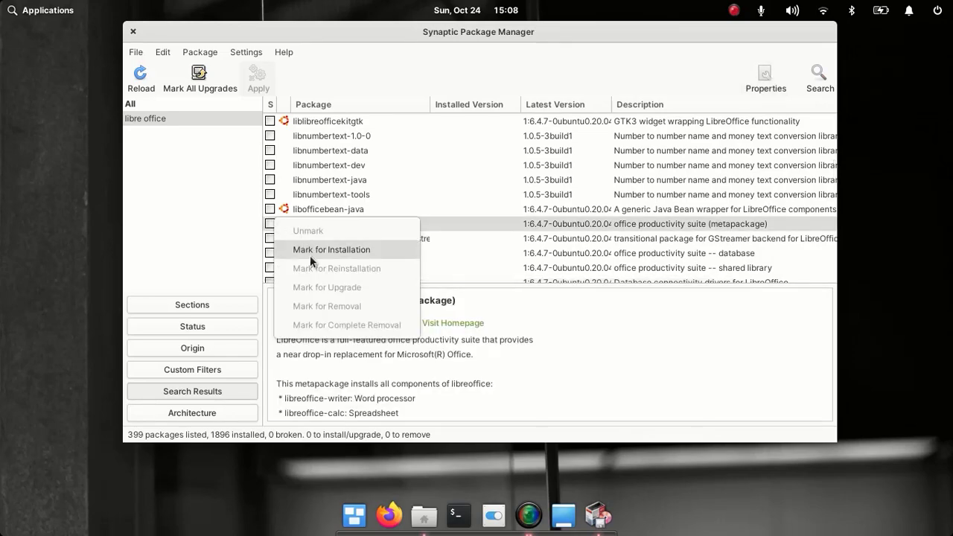
pyautogui.click(310, 255)
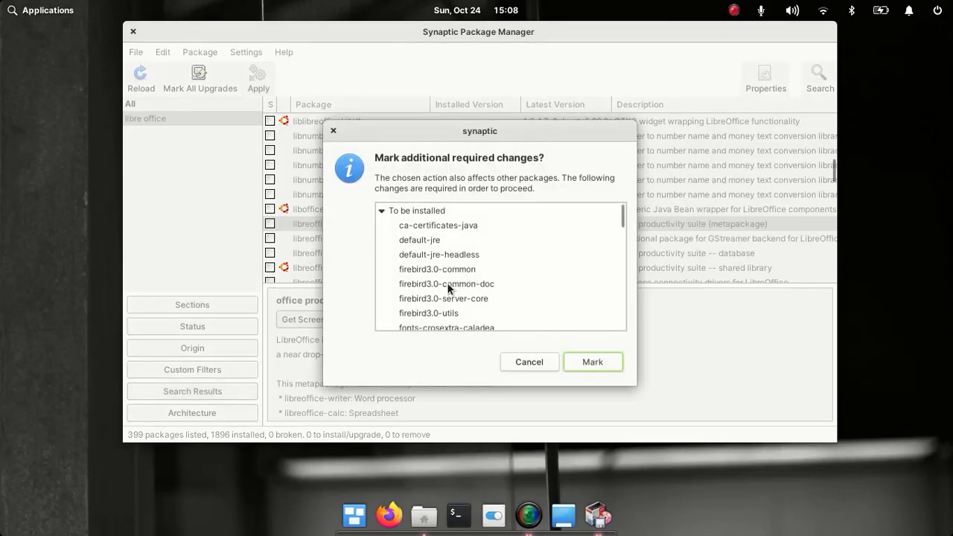
pyautogui.click(599, 367)
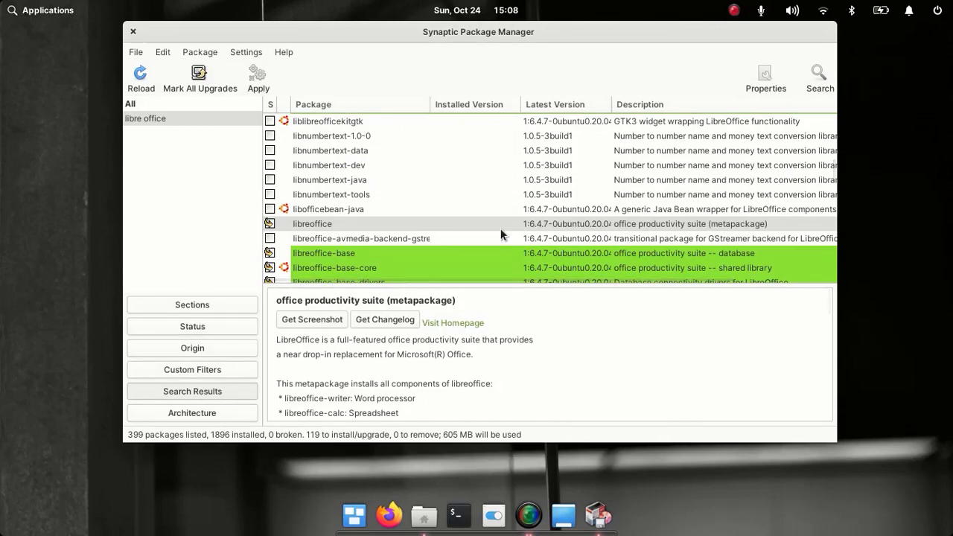
pyautogui.click(257, 74)
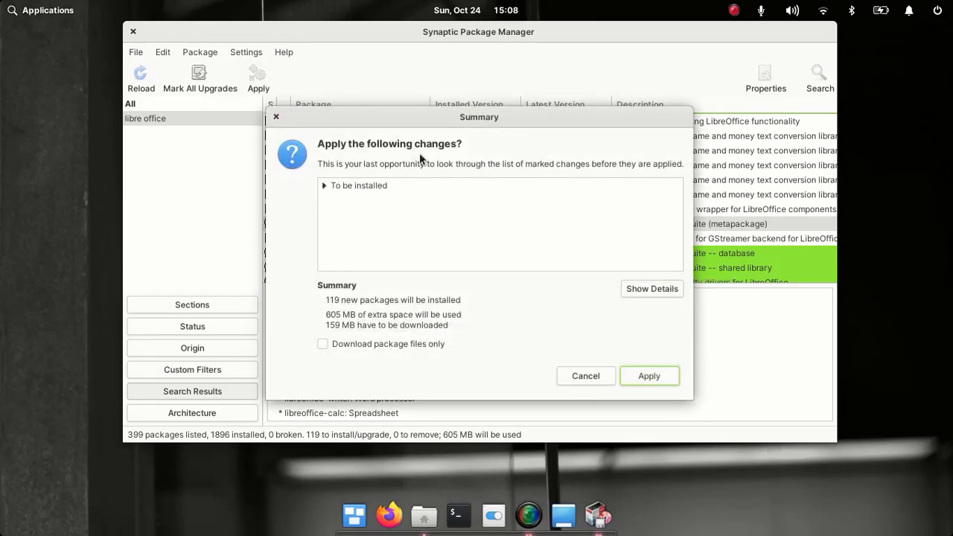
pyautogui.click(628, 376)
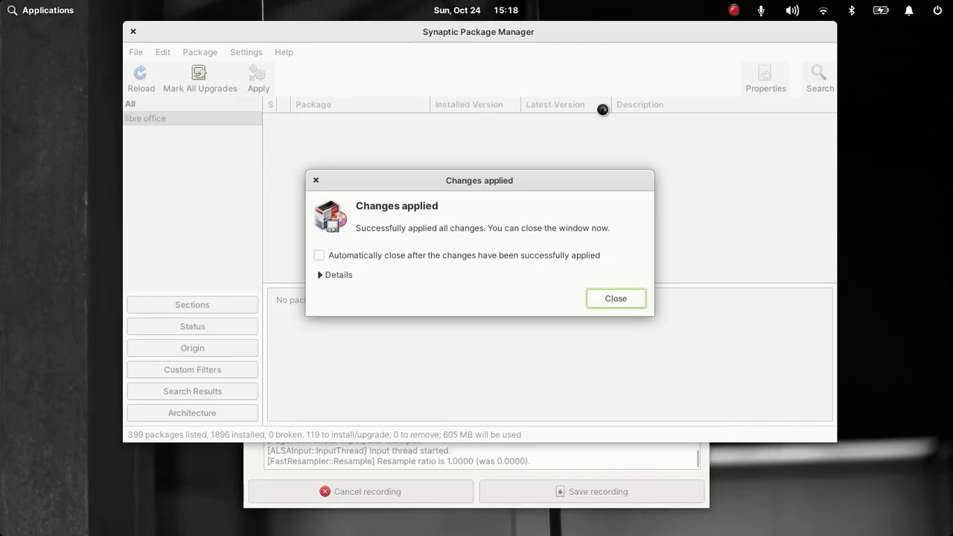
# - Dismiss the changes-applied dialog, close Synaptic, and browse the launcher's new LibreOffice apps
pyautogui.click(616, 299)
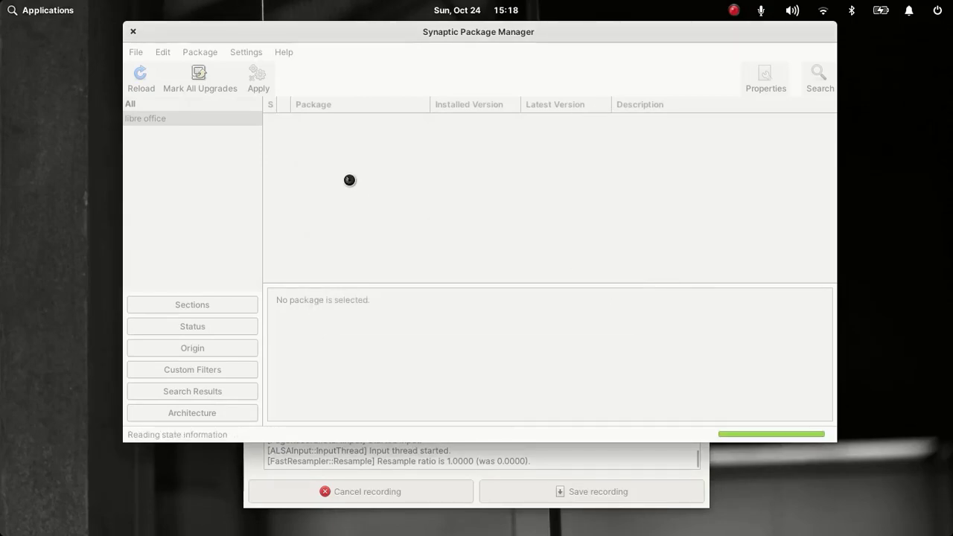
pyautogui.click(132, 31)
pyautogui.click(46, 9)
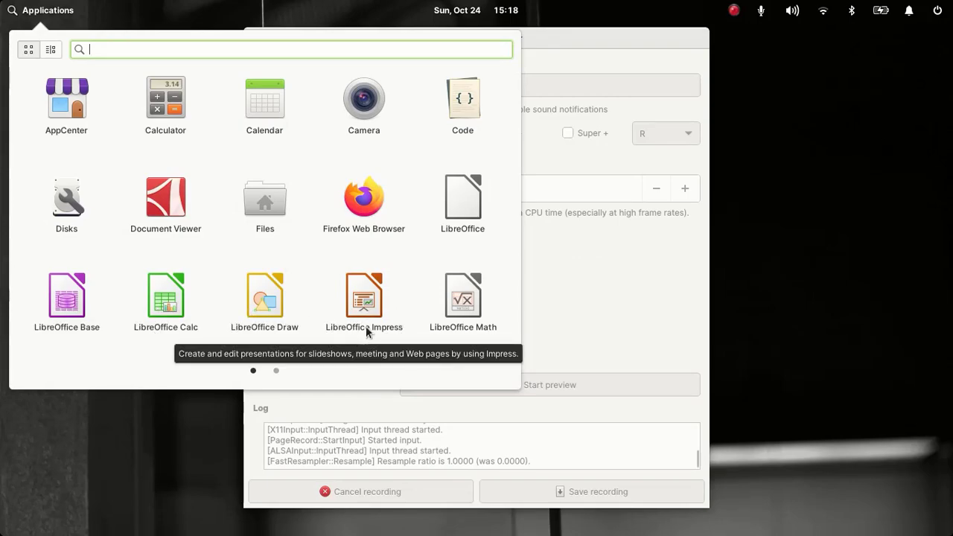
pyautogui.scroll(-1, 452, 317)
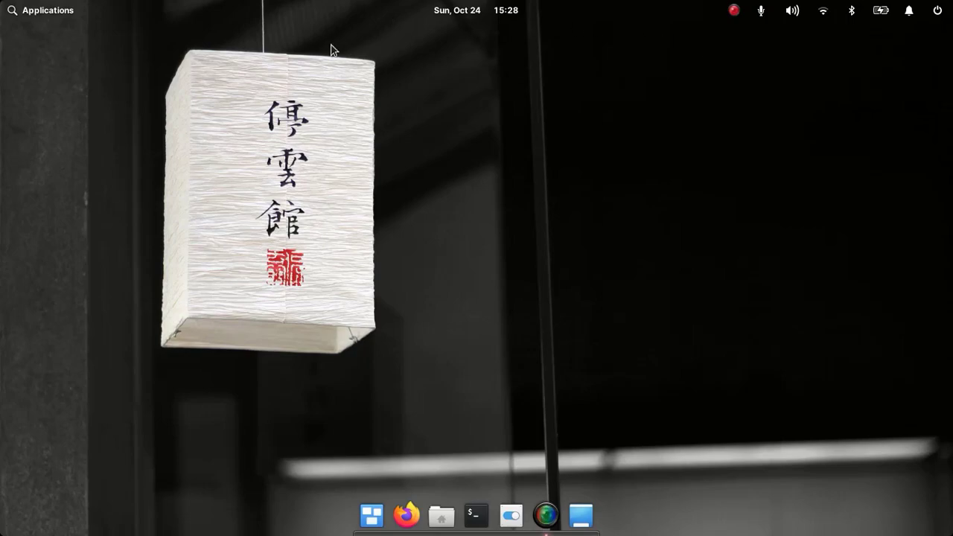
# - Relaunch Synaptic Package Manager from the launcher and authenticate with the password
pyautogui.click(76, 11)
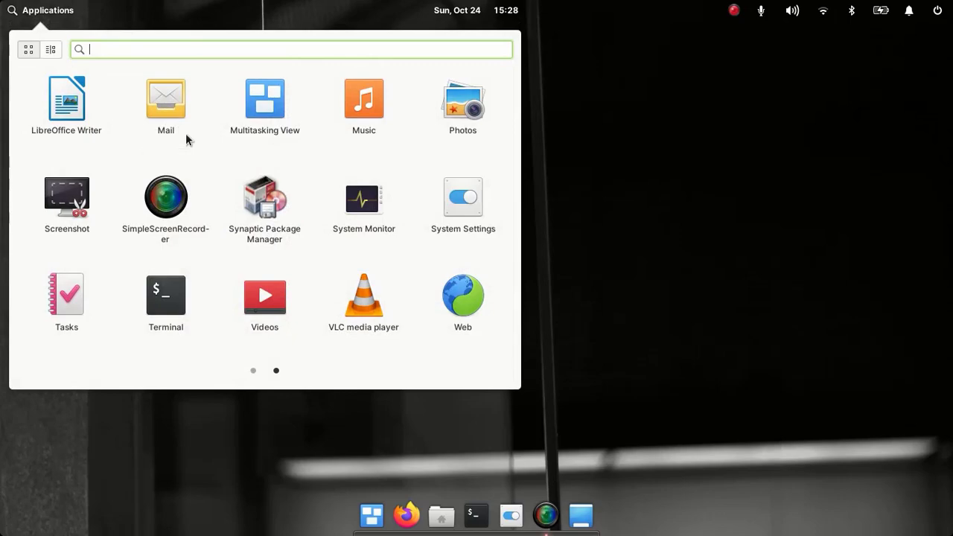
pyautogui.click(257, 211)
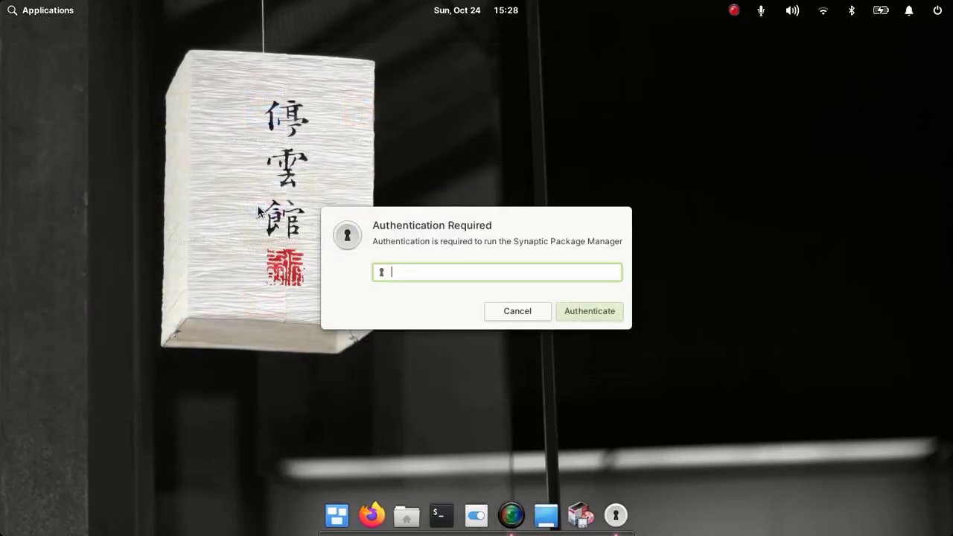
pyautogui.write('*******')
pyautogui.press('Return')
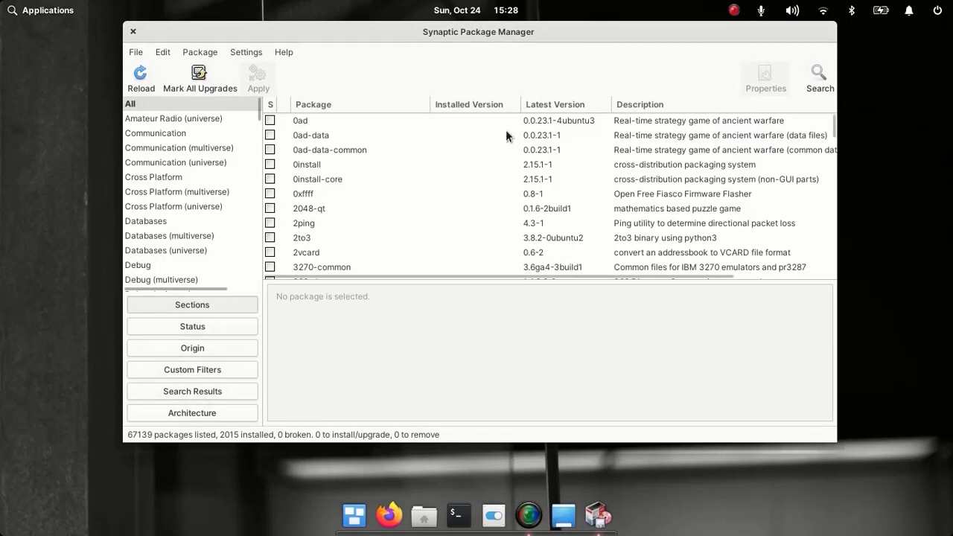
# - Search for mscorefonts to list ttf-mscorefonts-installer 3.7ubuntu6
pyautogui.click(808, 75)
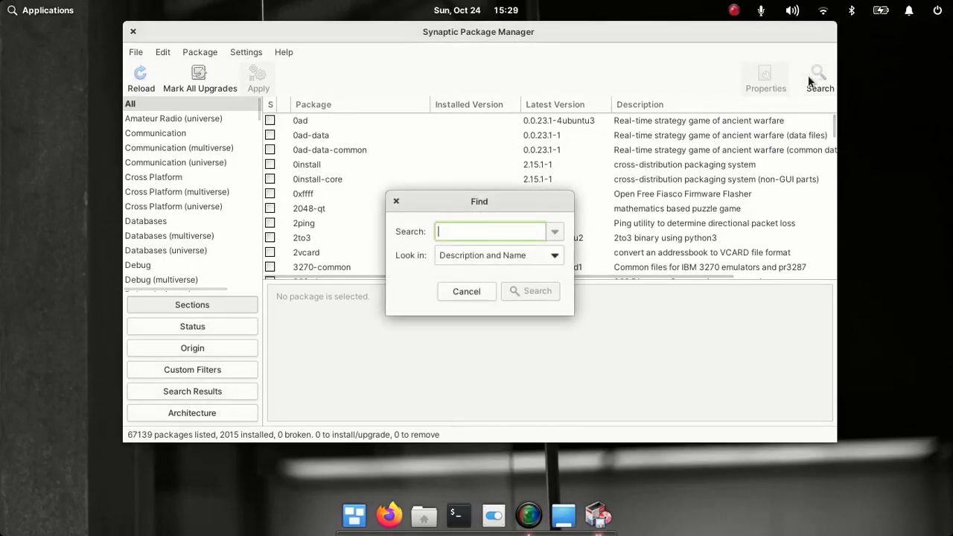
pyautogui.write('ms')
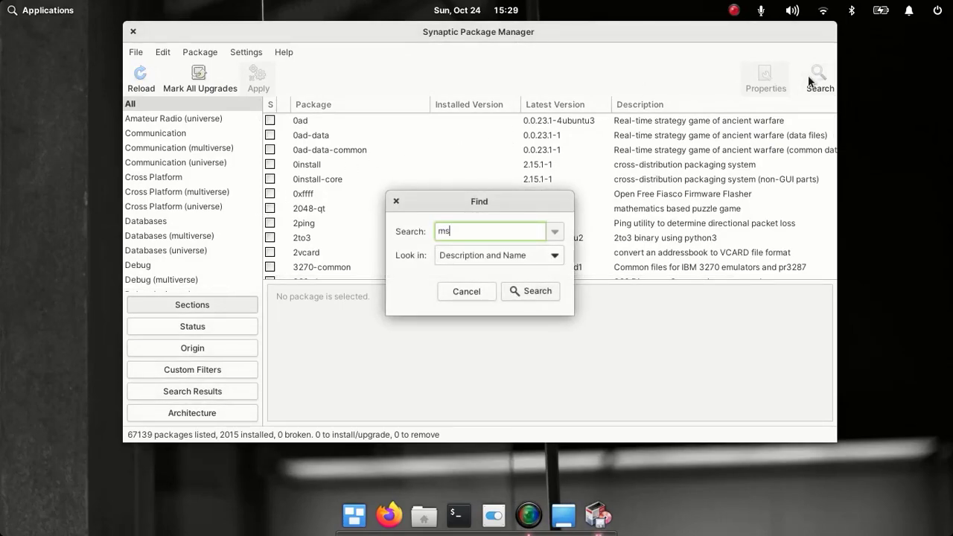
pyautogui.write('core')
pyautogui.write('4por')
pyautogui.press('Return')
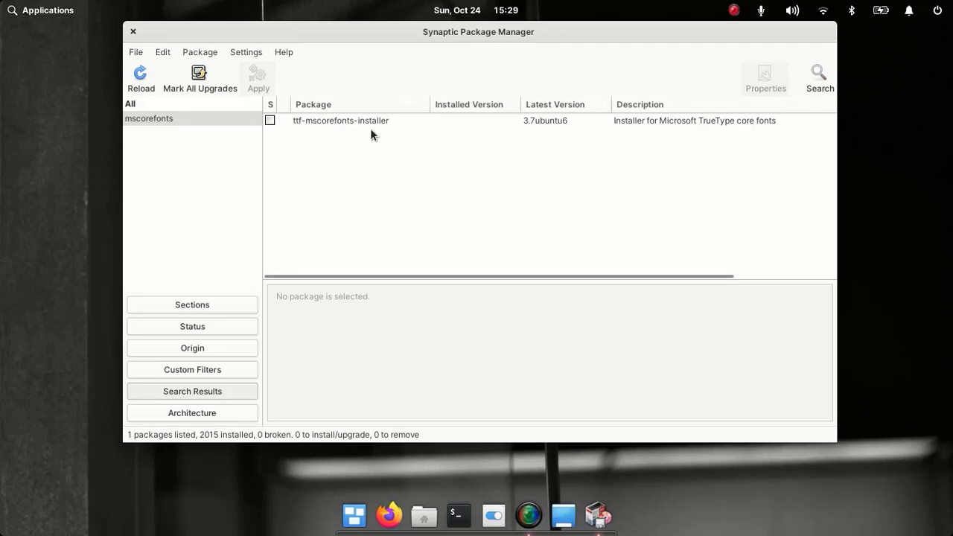
# - Mark ttf-mscorefonts-installer with its 11 required packages and apply the installation
pyautogui.click(270, 119)
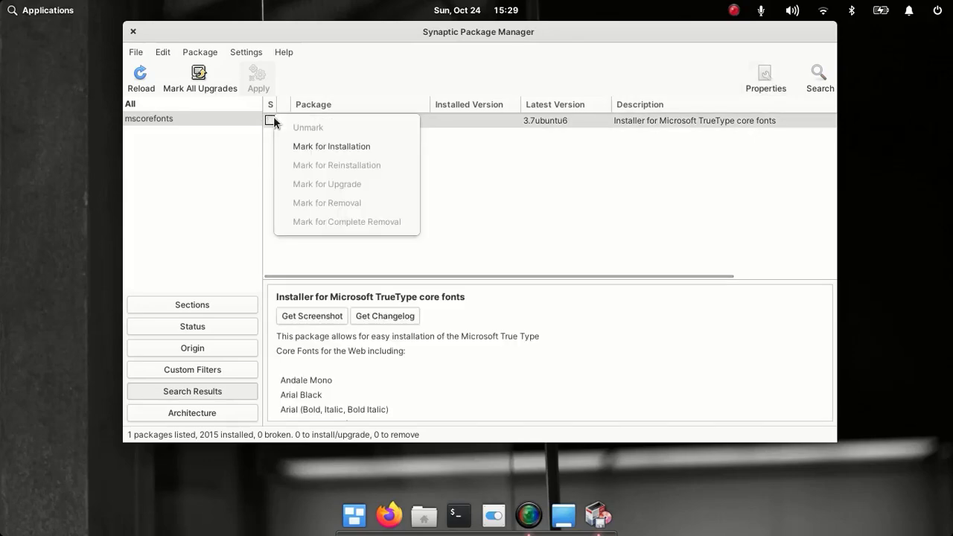
pyautogui.click(321, 151)
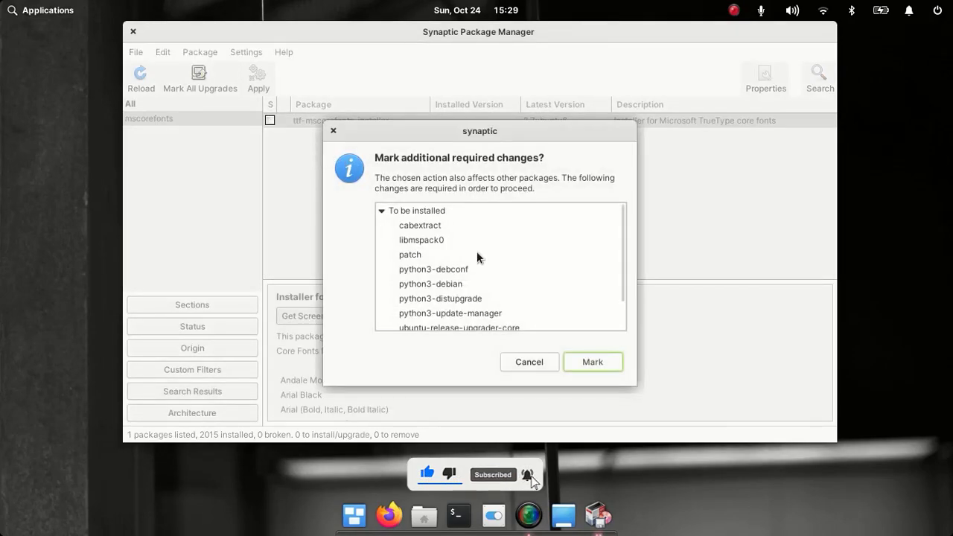
pyautogui.click(603, 363)
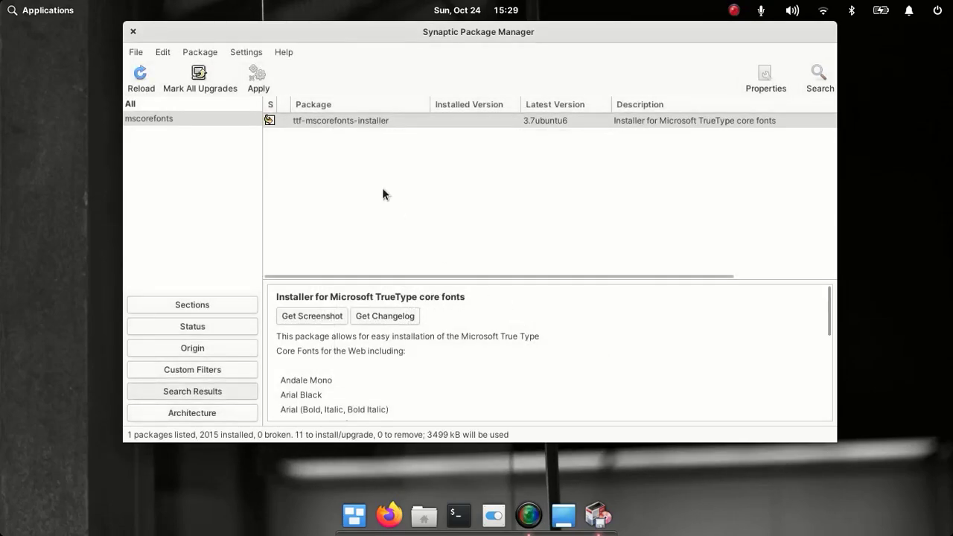
pyautogui.click(258, 89)
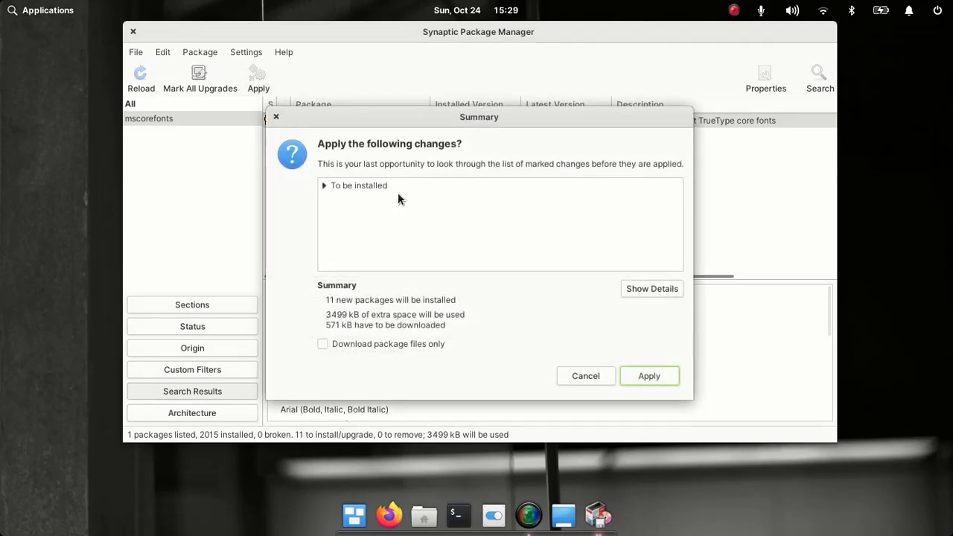
pyautogui.click(645, 376)
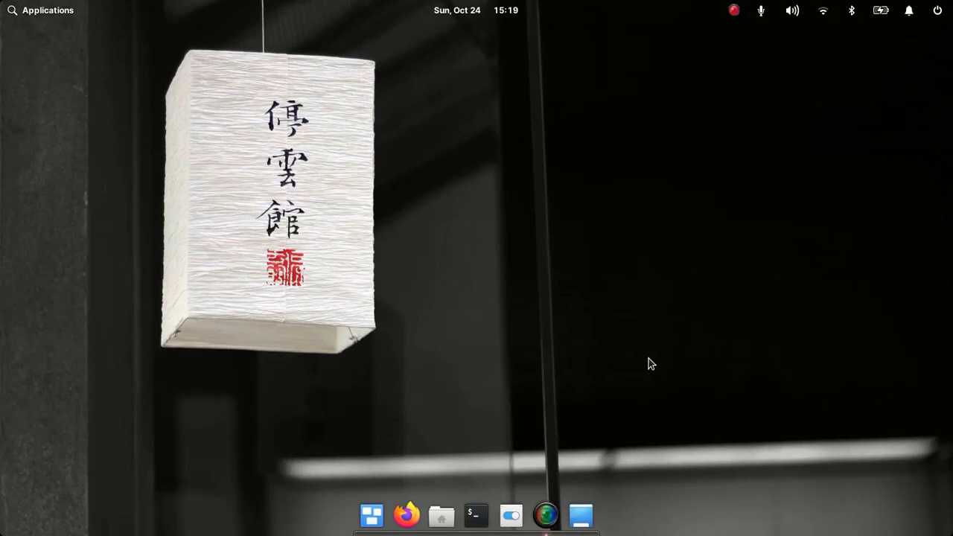
# - Open Files on the home folder and open arial black sample.docx
pyautogui.click(442, 516)
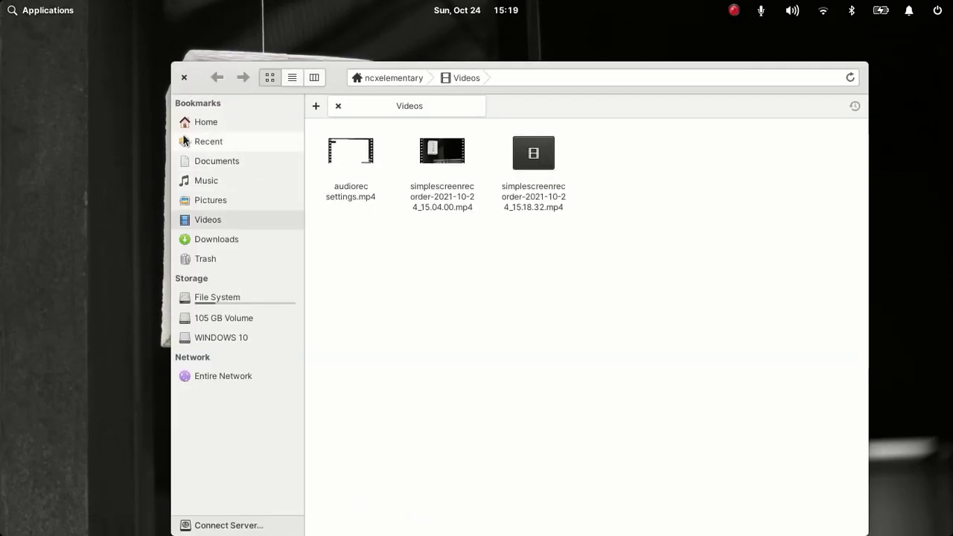
pyautogui.click(205, 124)
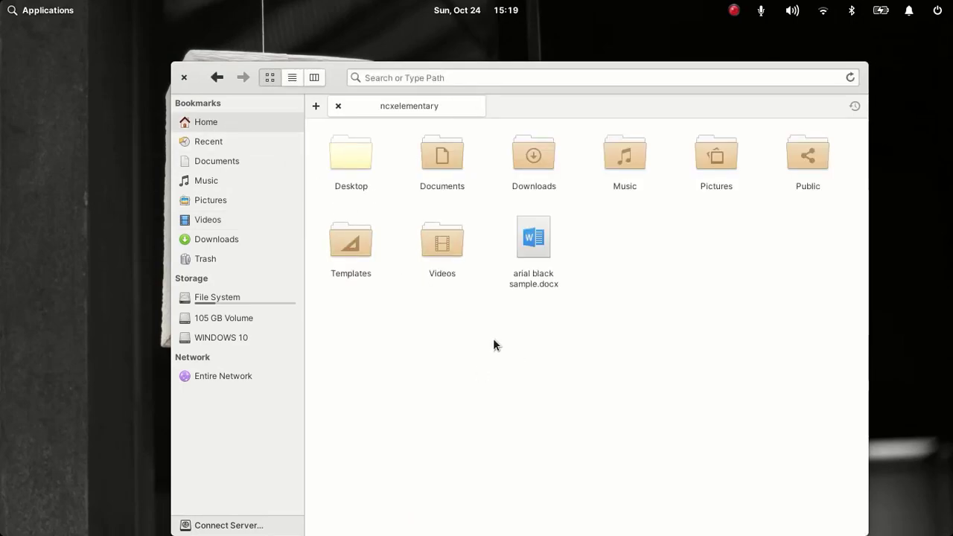
pyautogui.click(534, 250)
pyautogui.click(534, 251)
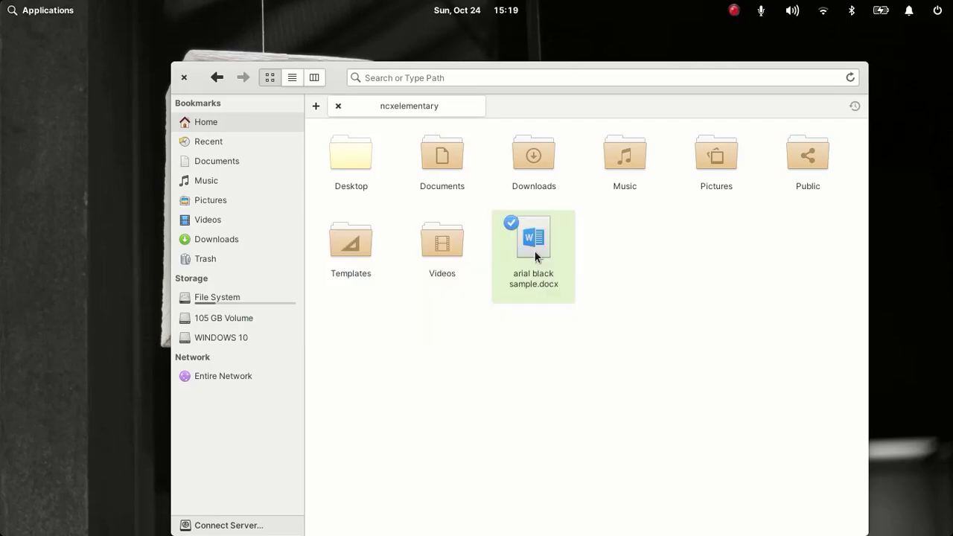